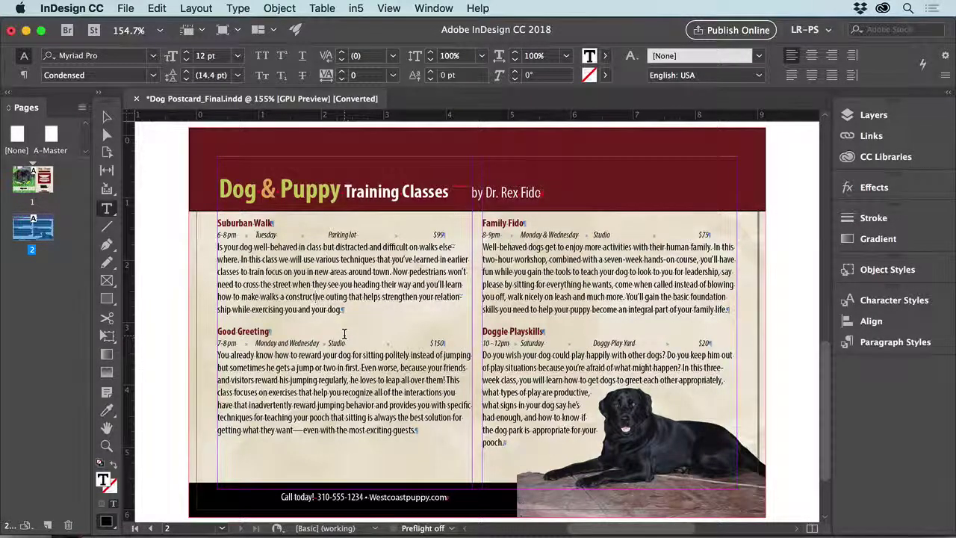
# Select part of the Suburban Walk paragraph, deselect it, and place the insertion point in the first paragraph
pyautogui.moveTo(302, 272); pyautogui.dragTo(369, 302)
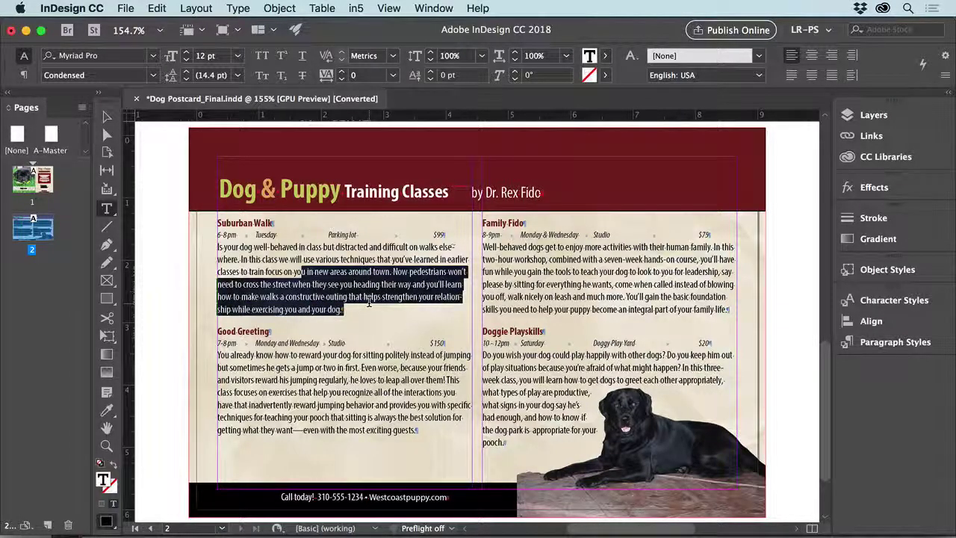
pyautogui.click(369, 302)
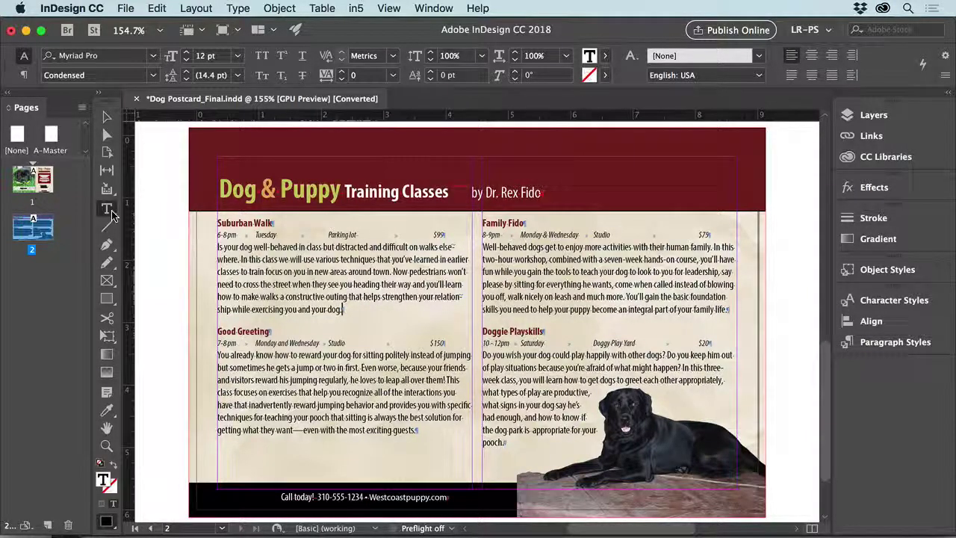
pyautogui.click(348, 271)
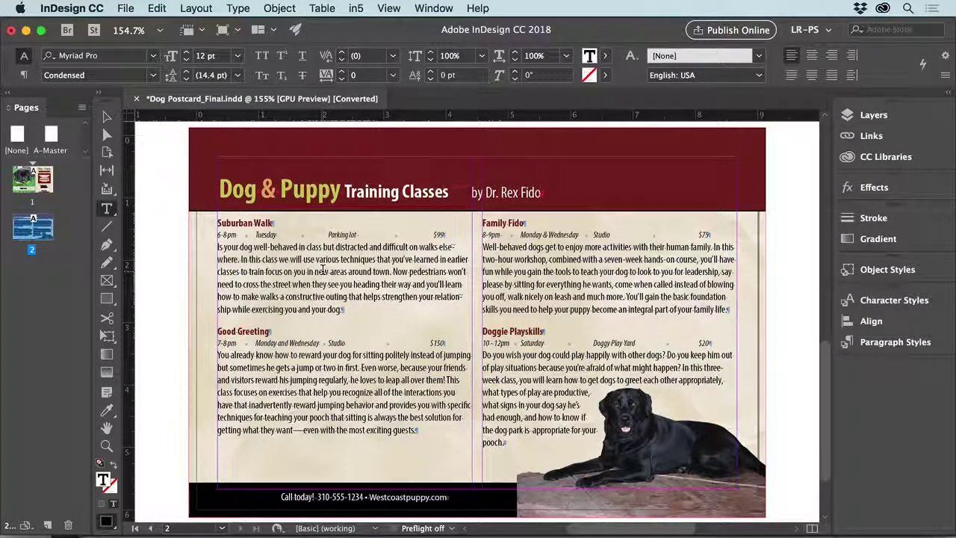
# Zoom in and replace 'new' with 'old' so the text reads 'old areas around town'
pyautogui.press('super')
pyautogui.press('super+equal')
pyautogui.press('super+equal')
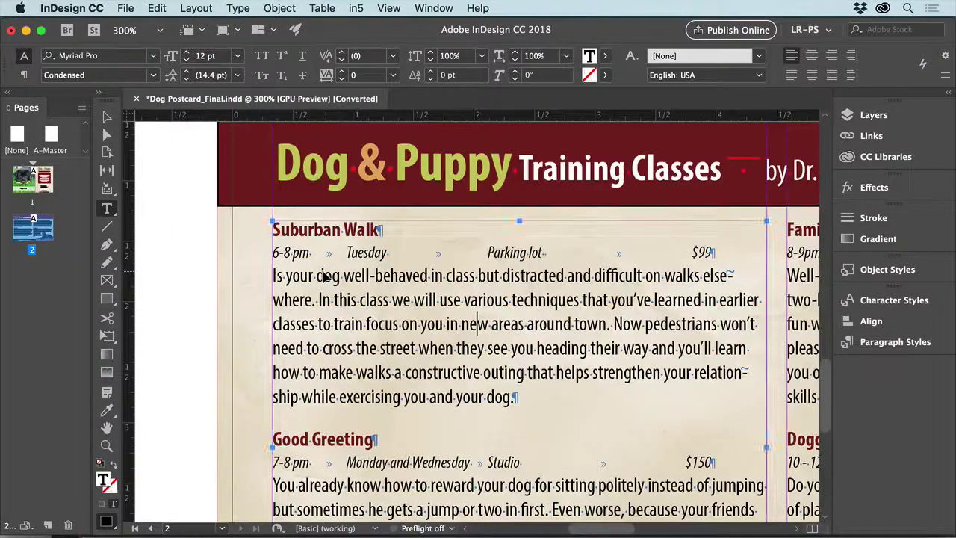
pyautogui.doubleClick(476, 328)
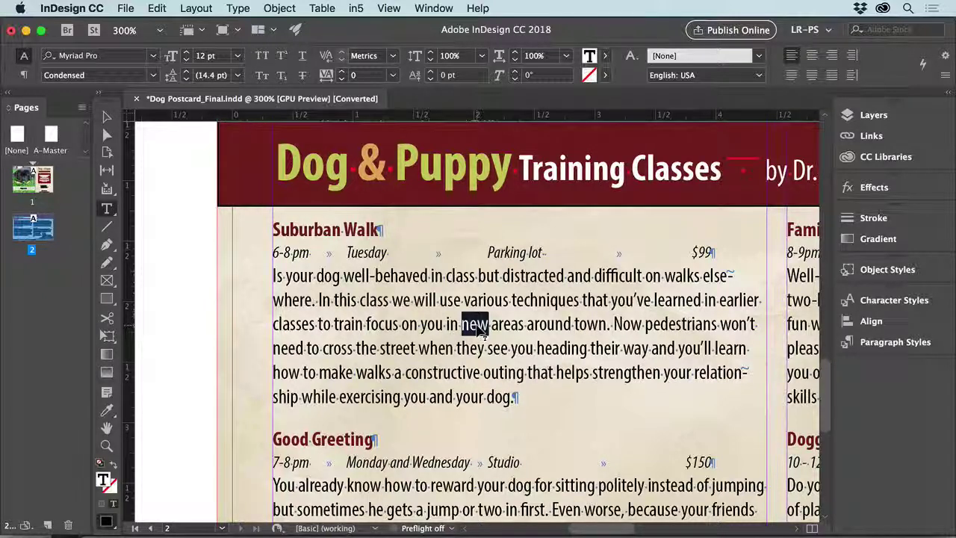
pyautogui.press('BackSpace')
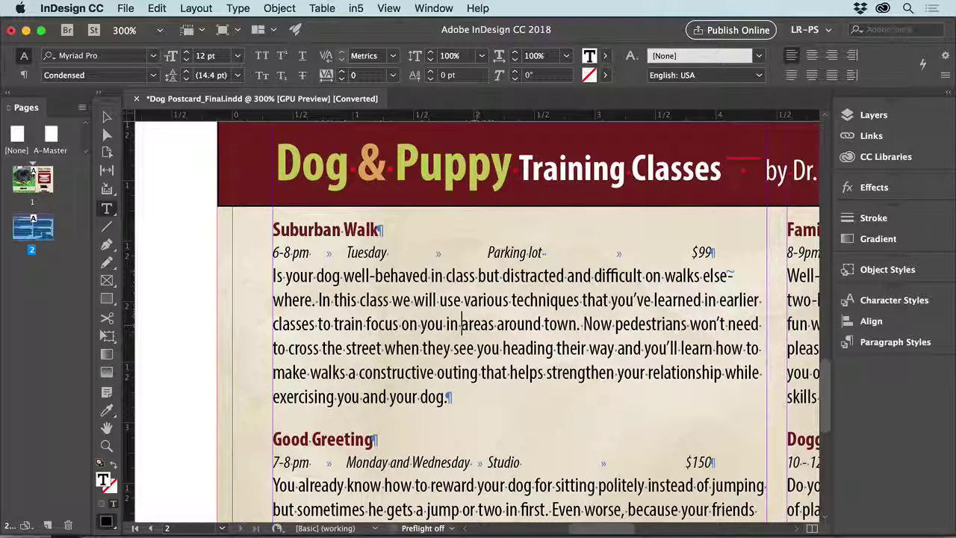
pyautogui.write('old')
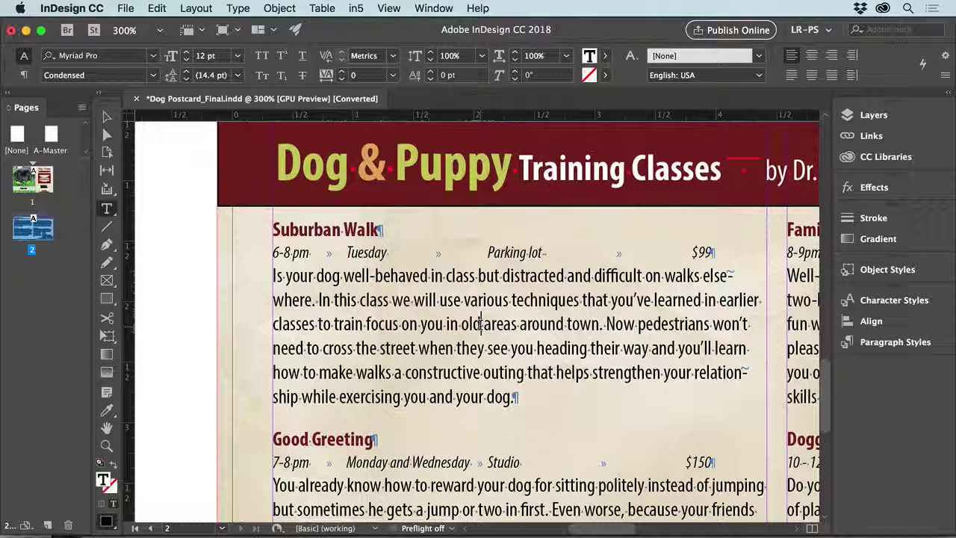
pyautogui.tripleClick(479, 323)
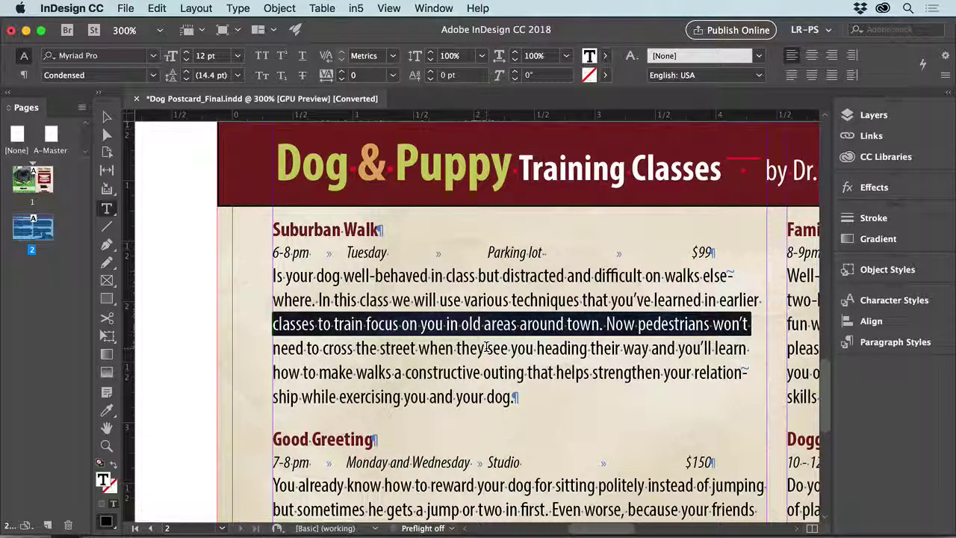
pyautogui.tripleClick(486, 349)
pyautogui.click(487, 350)
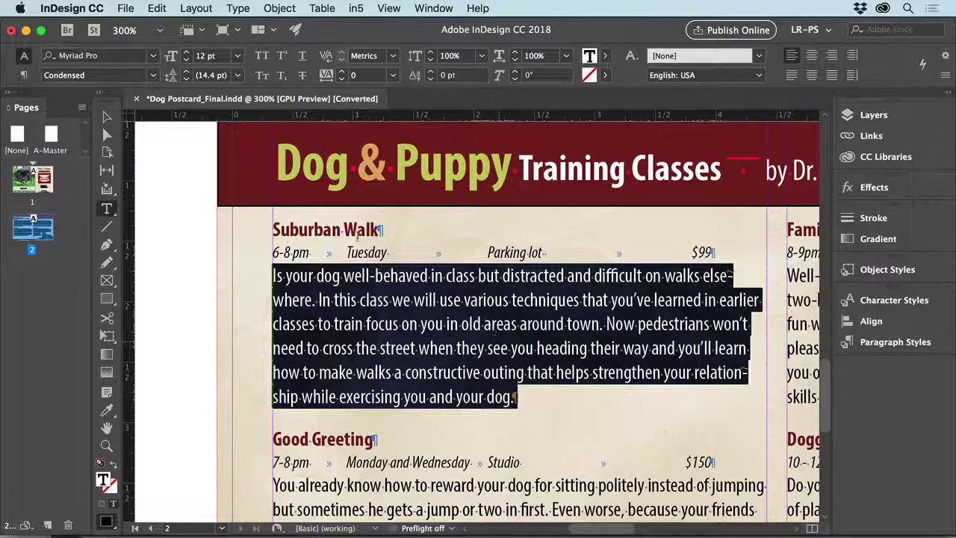
pyautogui.tripleClick(347, 229)
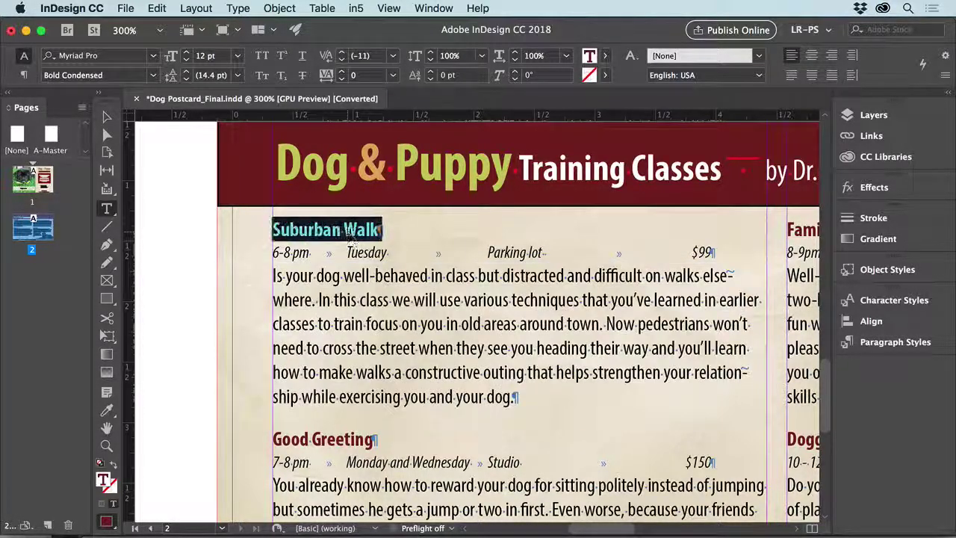
pyautogui.click(348, 236)
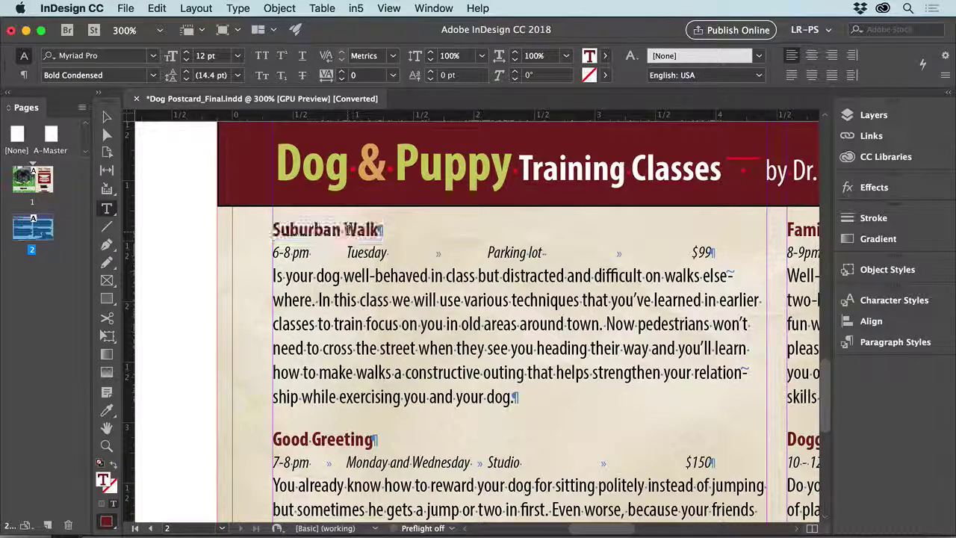
pyautogui.tripleClick(348, 236)
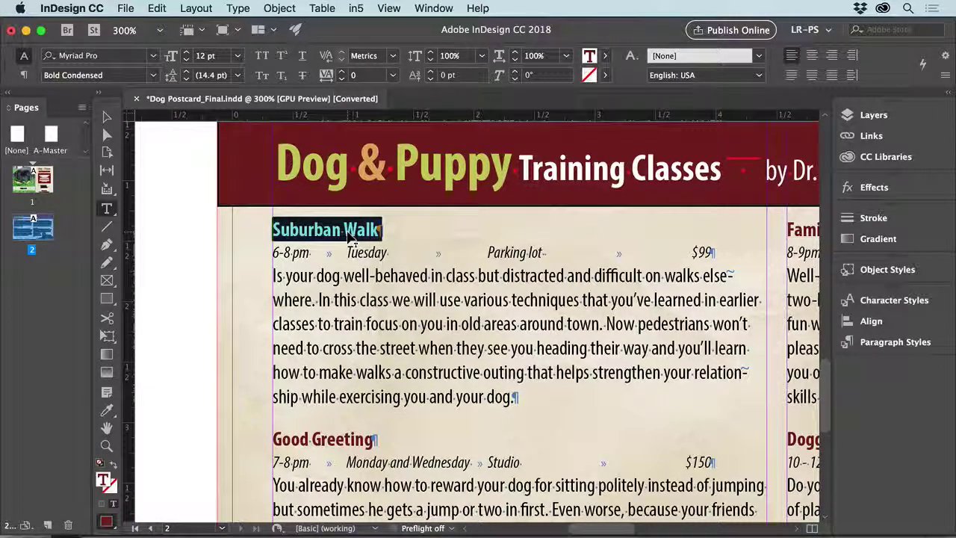
pyautogui.click(484, 324)
pyautogui.press('Escape')
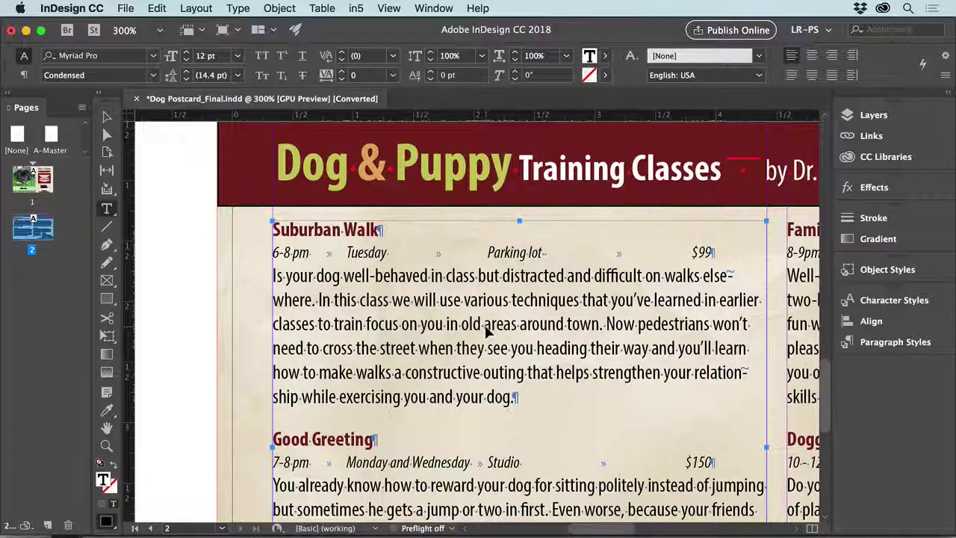
pyautogui.press('super+0')
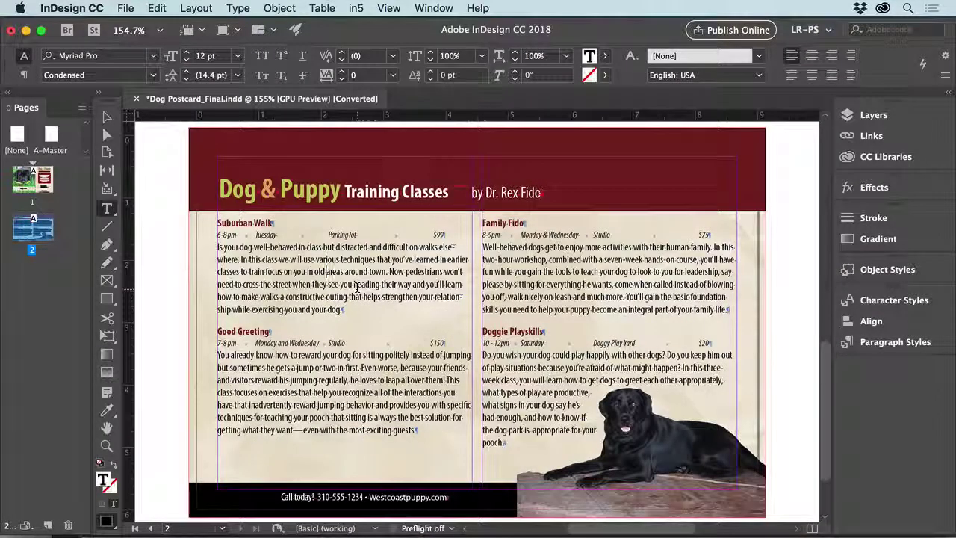
pyautogui.tripleClick(357, 287)
pyautogui.doubleClick(357, 287)
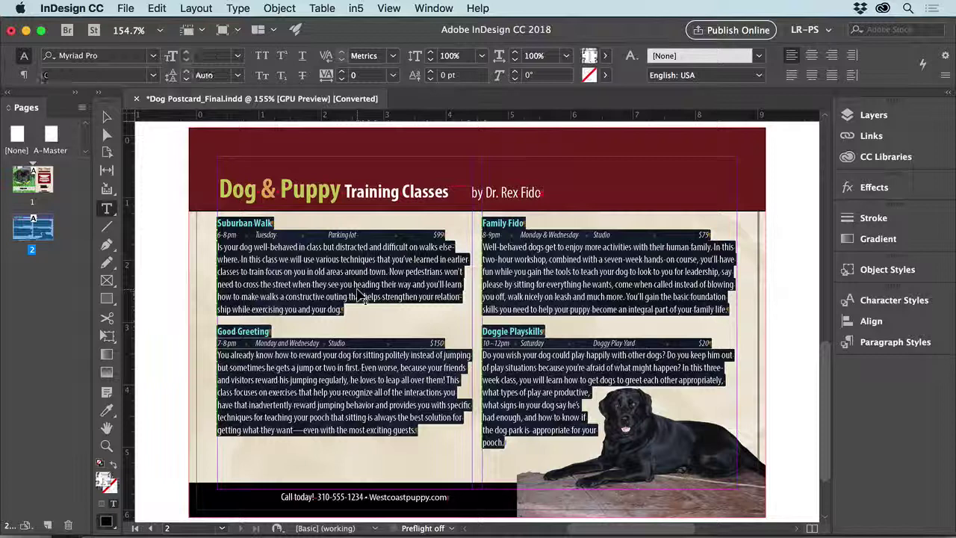
pyautogui.click(157, 8)
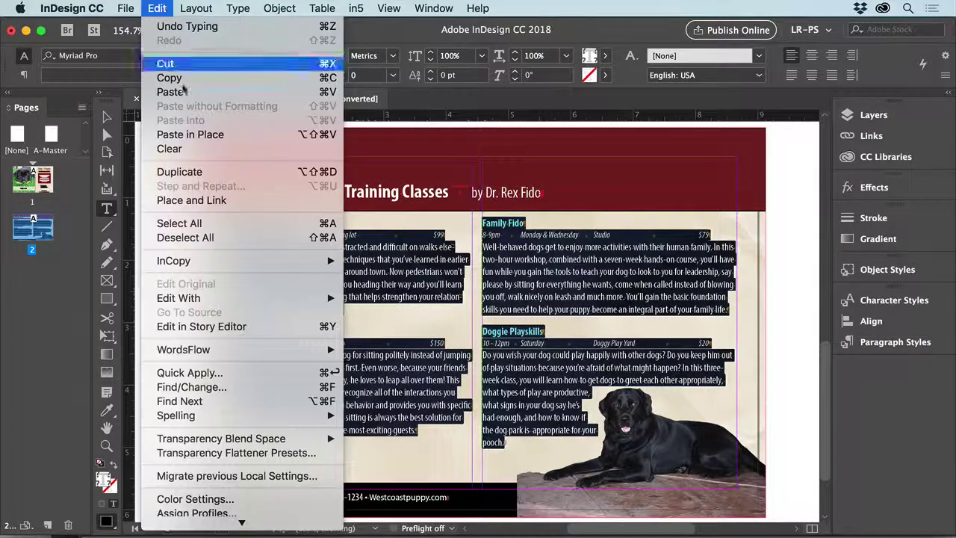
pyautogui.click(221, 225)
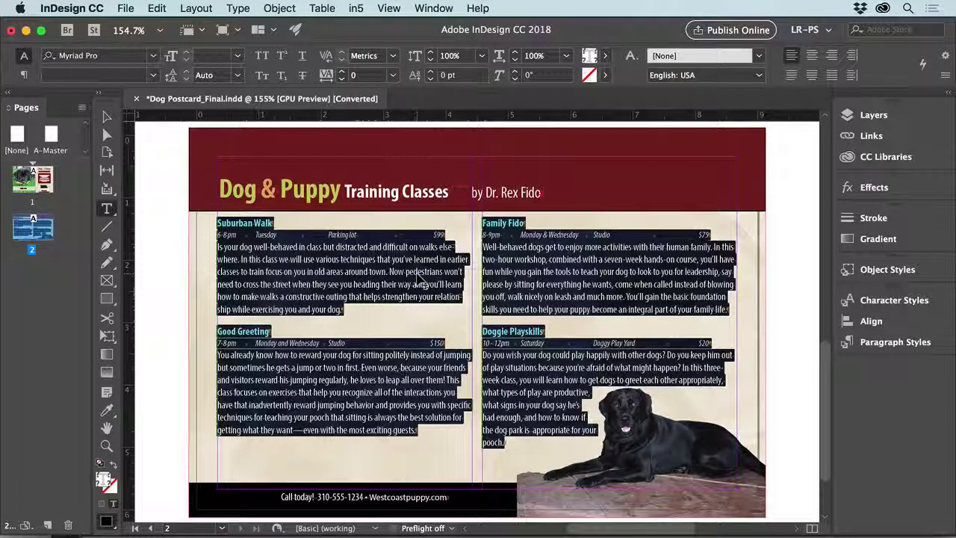
pyautogui.click(417, 273)
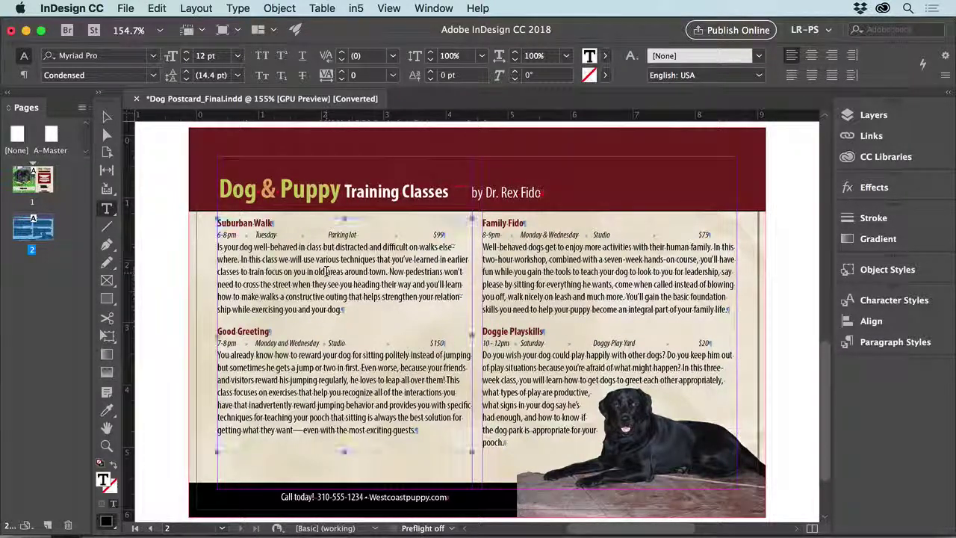
pyautogui.press('super+equal')
pyautogui.press('super+equal')
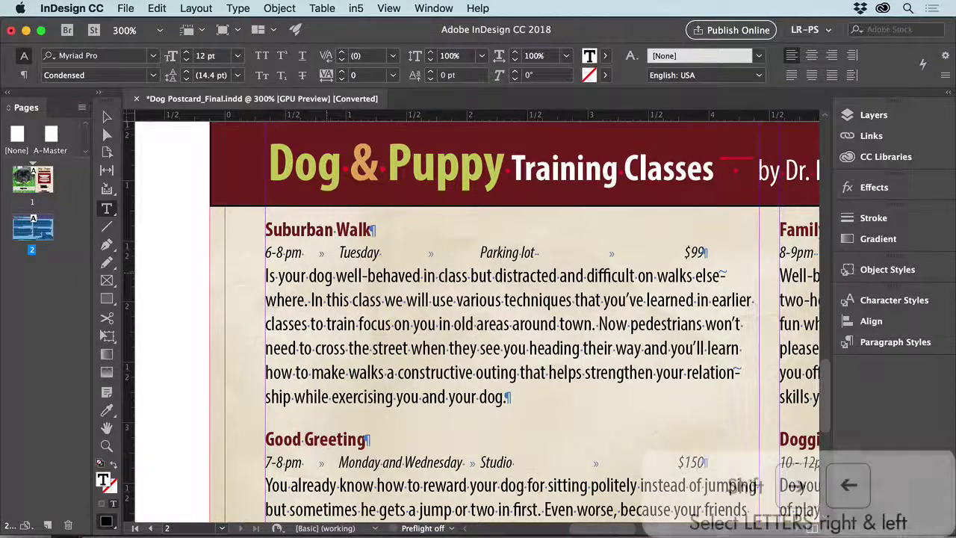
pyautogui.hotkey('shift', 'Right')
pyautogui.hotkey('shift', 'Right')
pyautogui.hotkey('shift', 'Right')
pyautogui.hotkey('shift', 'Right')
pyautogui.hotkey('shift', 'Right')
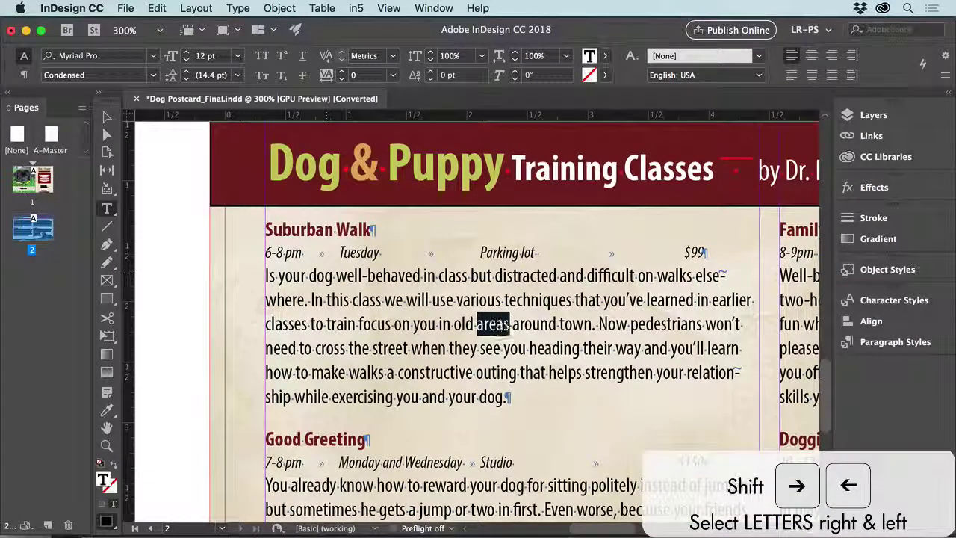
pyautogui.hotkey('shift', 'Left')
pyautogui.hotkey('shift', 'Left')
pyautogui.hotkey('shift', 'Left')
pyautogui.hotkey('shift', 'Left')
pyautogui.hotkey('shift', 'Left')
pyautogui.hotkey('shift', 'Left')
pyautogui.hotkey('shift', 'Left')
pyautogui.hotkey('shift', 'Left')
pyautogui.hotkey('shift', 'Left')
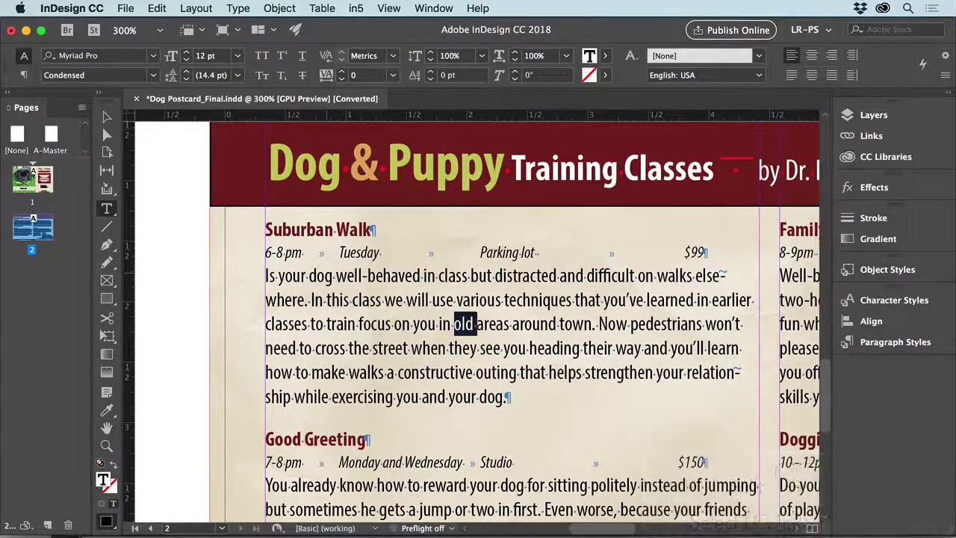
pyautogui.press('Right')
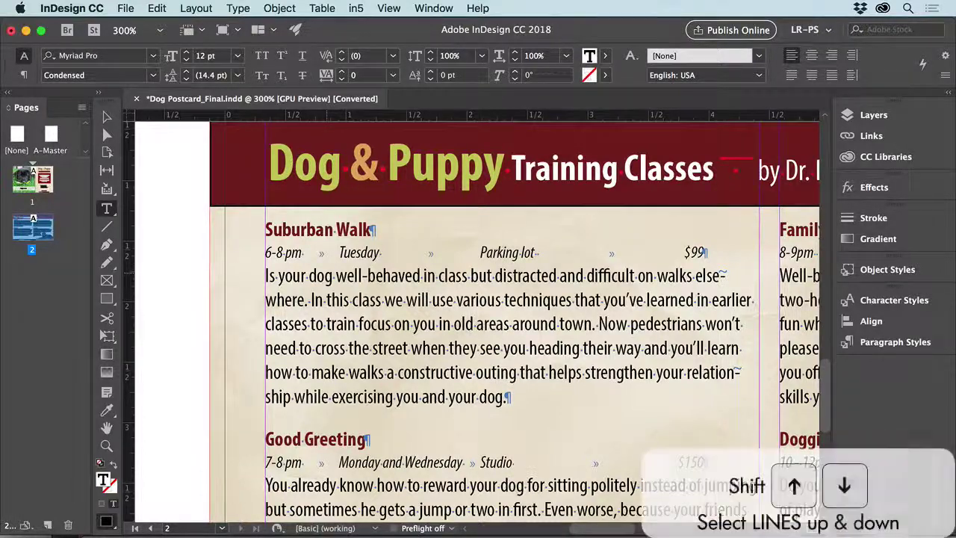
pyautogui.hotkey('shift', 'Down')
pyautogui.hotkey('shift', 'Down')
pyautogui.hotkey('shift', 'Down')
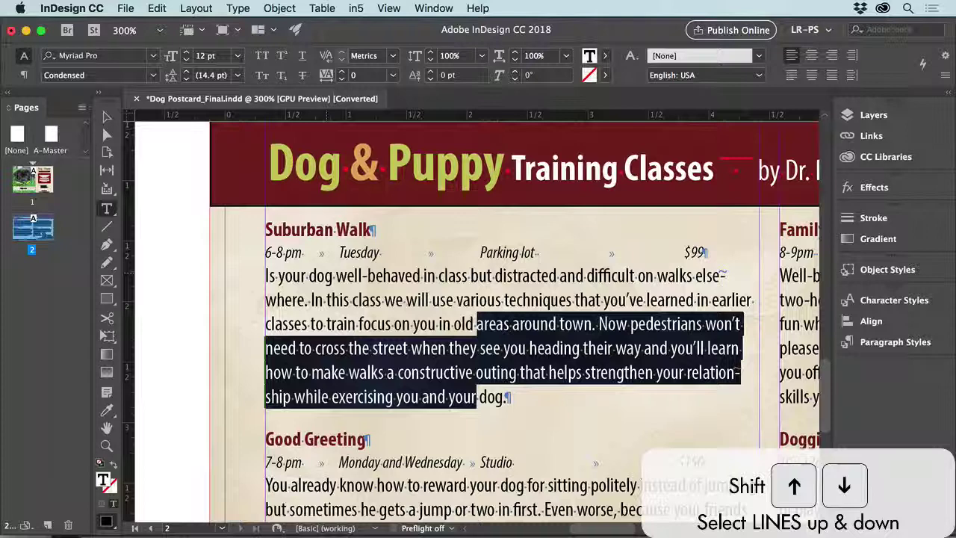
pyautogui.hotkey('shift', 'Up')
pyautogui.hotkey('shift', 'Up')
pyautogui.hotkey('shift', 'Up')
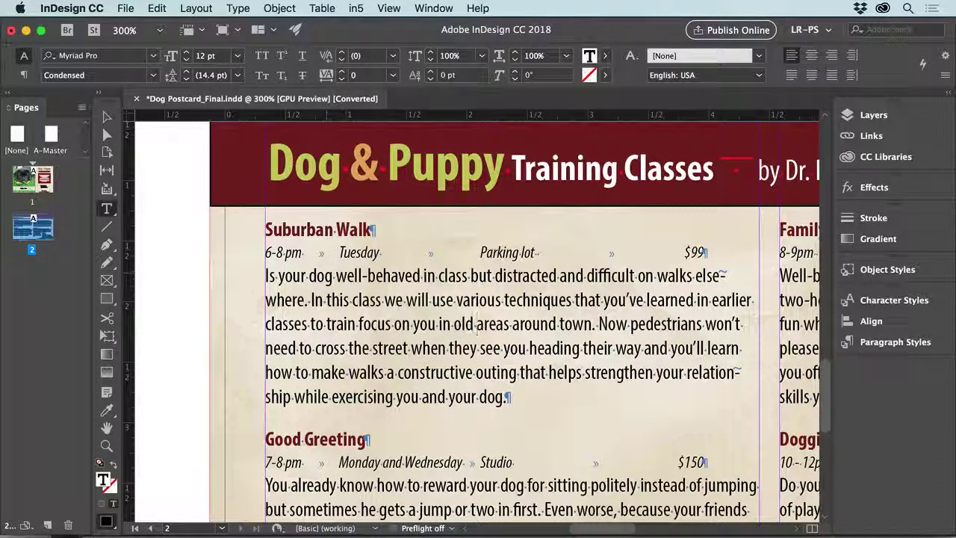
pyautogui.press('shift+super')
pyautogui.press('shift+super+Down')
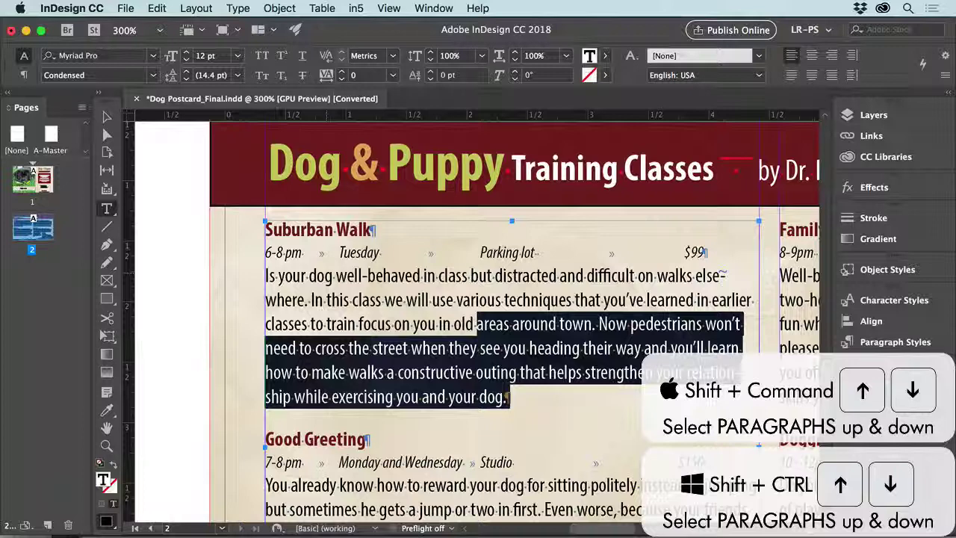
pyautogui.press('shift+super+Down')
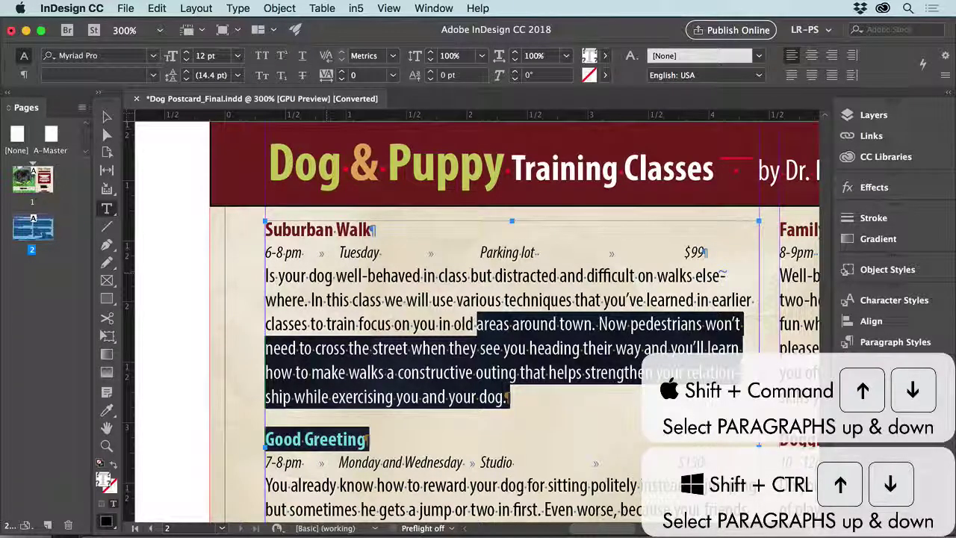
pyautogui.press('shift+super+Down')
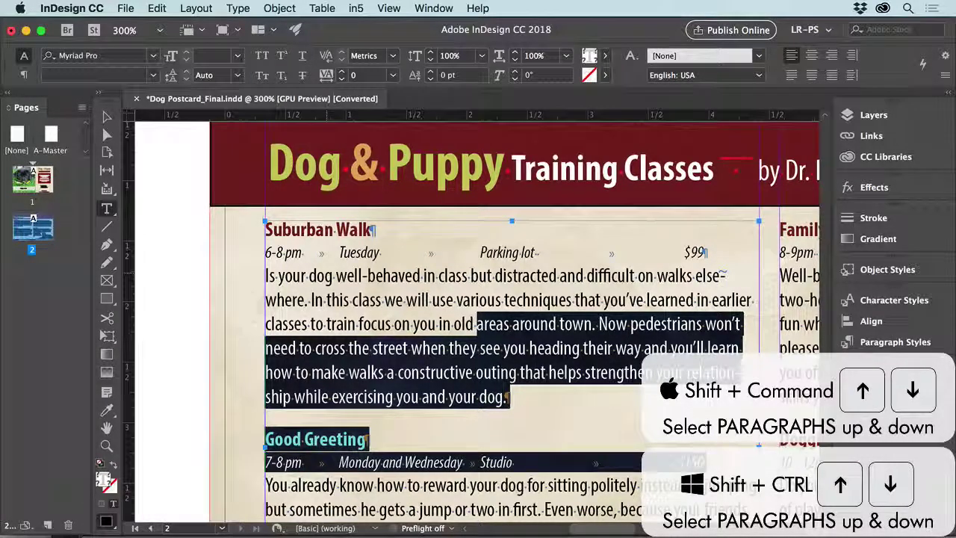
pyautogui.press('shift+super+Down')
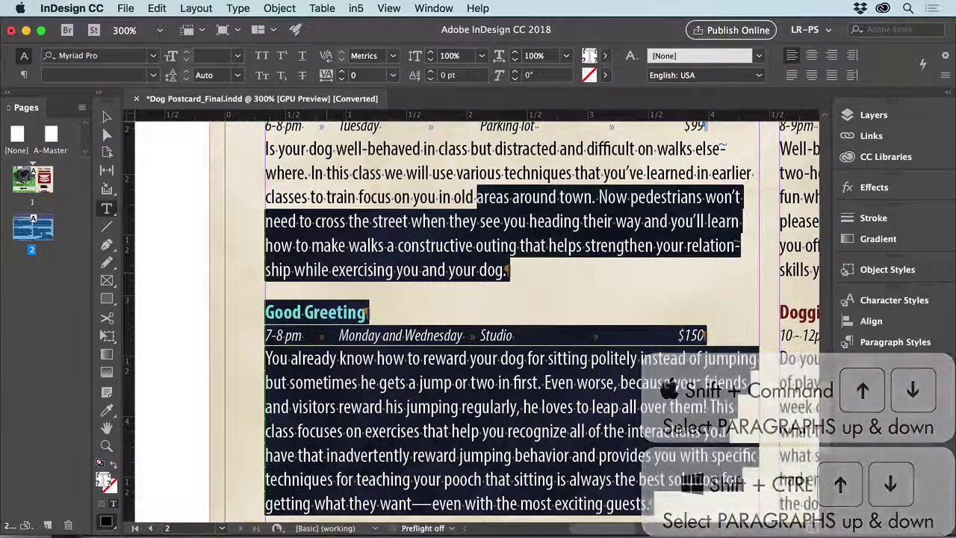
pyautogui.click(484, 285)
pyautogui.click(477, 196)
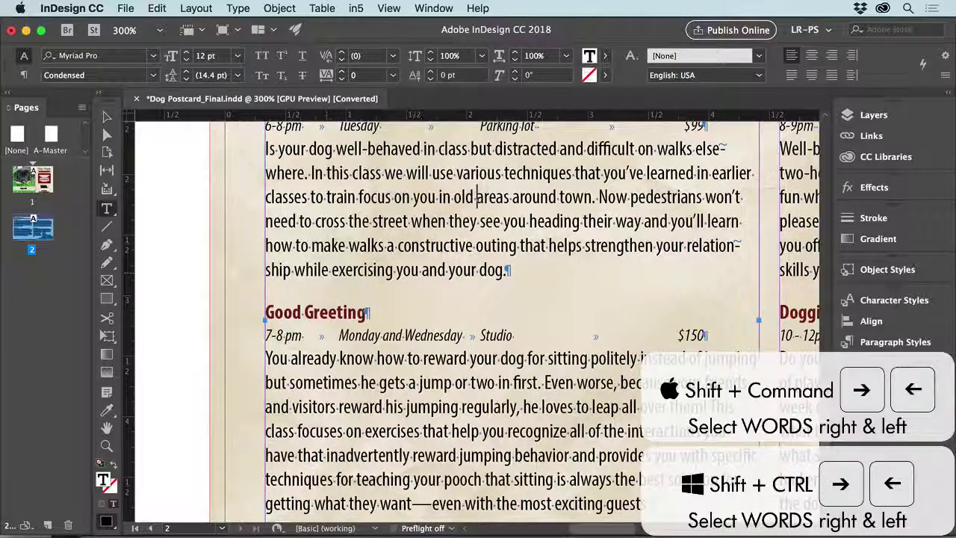
# Extend the text selection word by word and to the paragraph's end, then fit the postcard page in view
pyautogui.press('shift+super+Right')
pyautogui.press('shift+super+Right')
pyautogui.press('shift+super+Right')
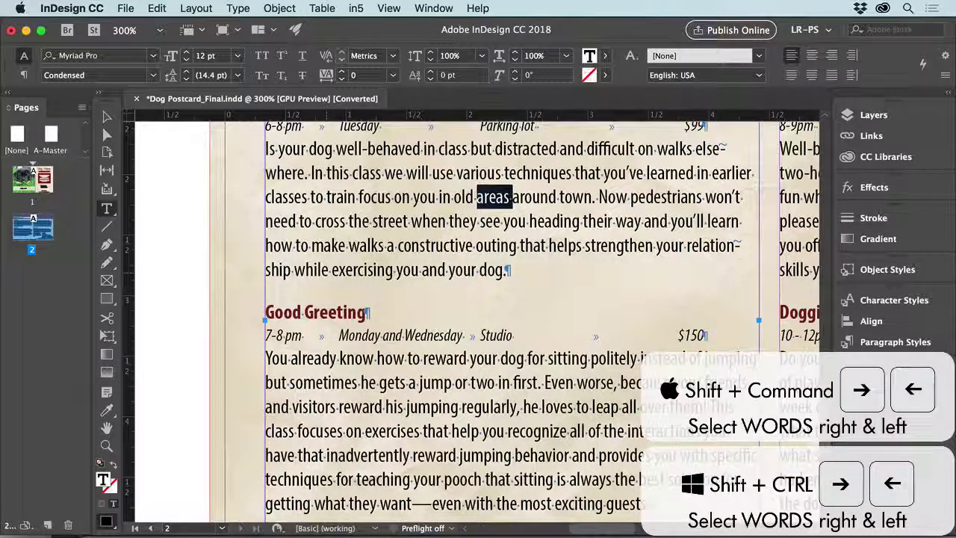
pyautogui.press('shift+super+Right')
pyautogui.press('shift+super+Right')
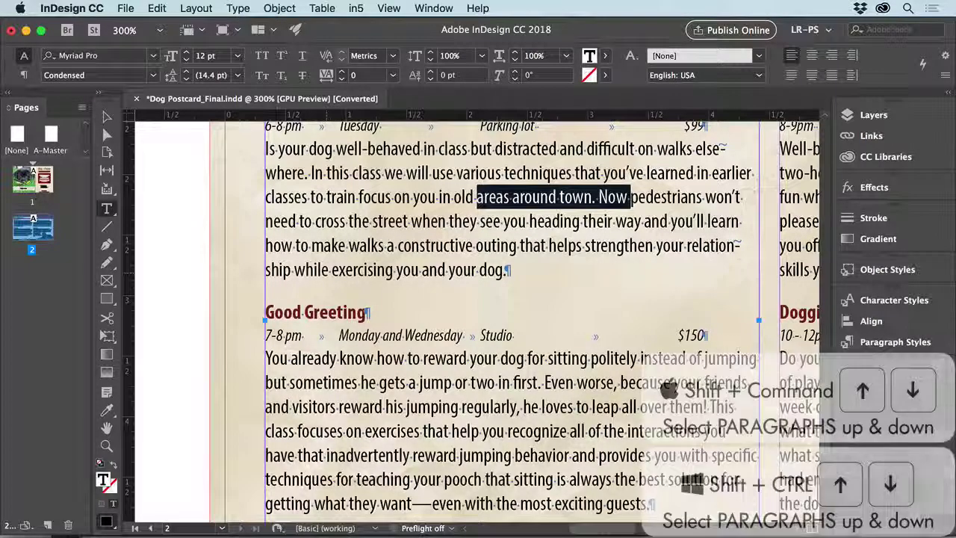
pyautogui.press('shift+super+Down')
pyautogui.press('shift+super+Down')
pyautogui.press('shift+super+Down')
pyautogui.press('shift+super+Down')
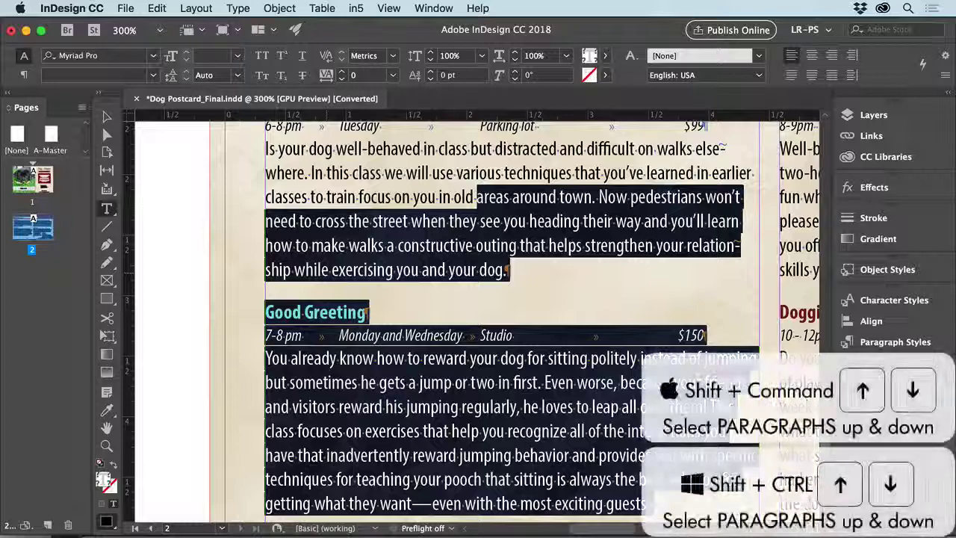
pyautogui.press('Left')
pyautogui.press('super+0')
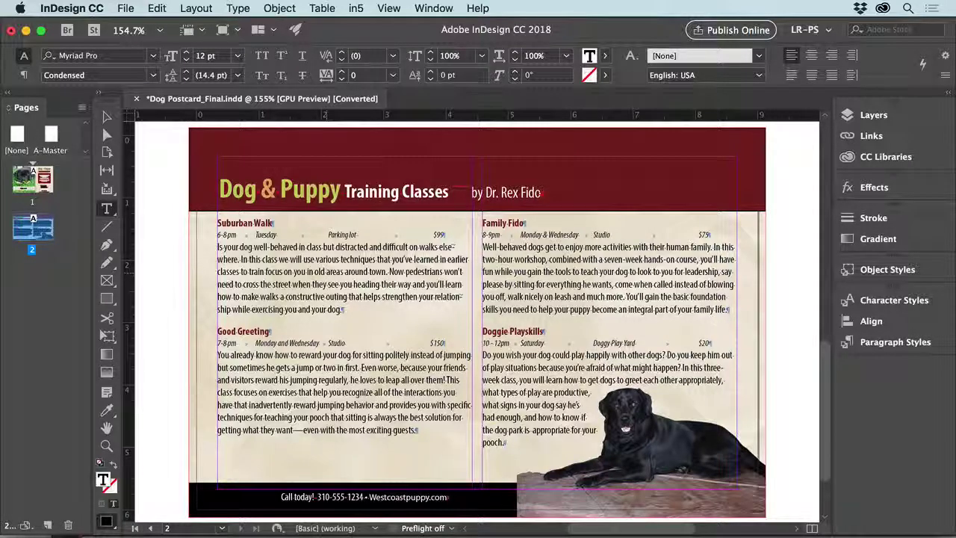
# Select from the Good Greeting heading to the end of the story
pyautogui.click(269, 331)
pyautogui.press('Left')
pyautogui.press('Left')
pyautogui.press('Left')
pyautogui.press('Left')
pyautogui.press('Left')
pyautogui.press('Left')
pyautogui.press('Left')
pyautogui.press('Left')
pyautogui.press('Left')
pyautogui.press('Left')
pyautogui.press('Left')
pyautogui.press('Left')
pyautogui.press('Left')
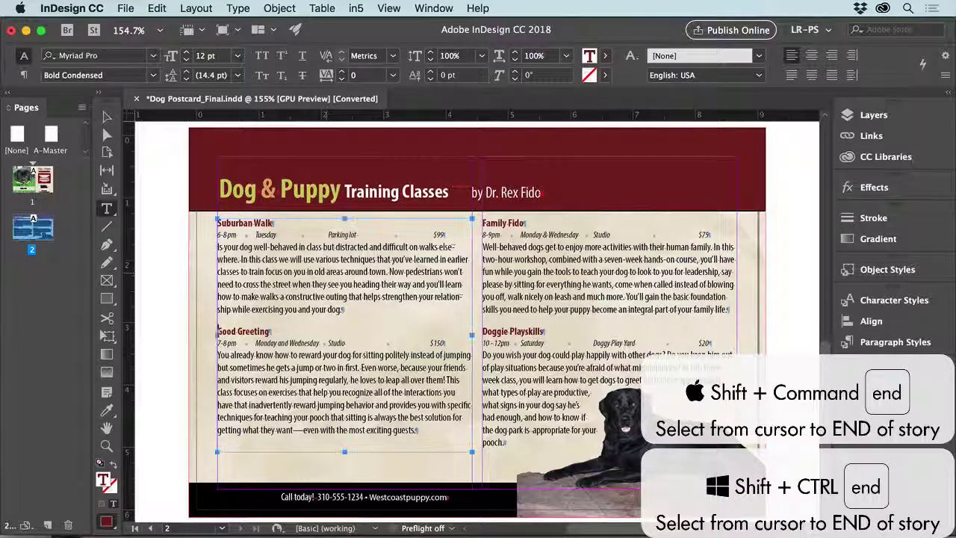
pyautogui.press('shift+super+End')
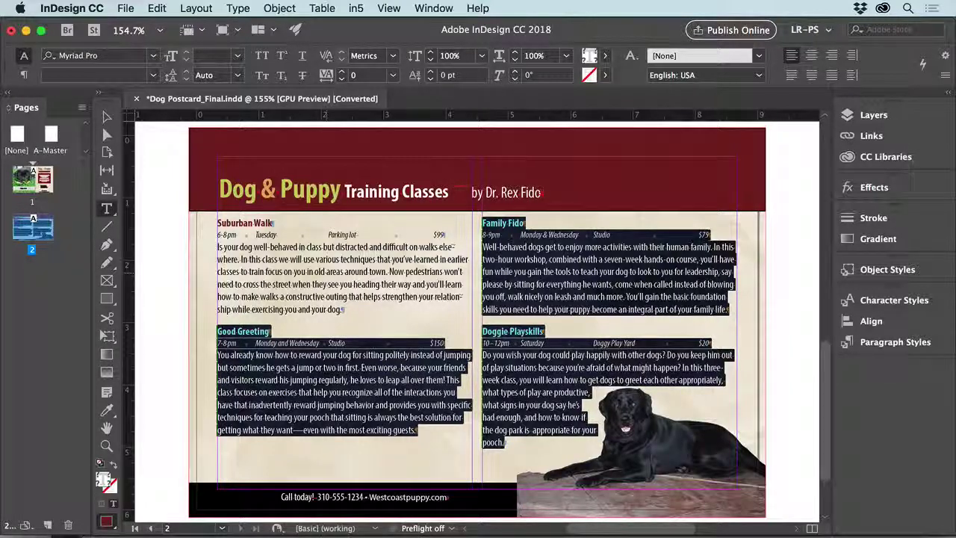
# Select from just before Good Greeting back to the story's beginning with Shift+Cmd+Home
pyautogui.click(217, 331)
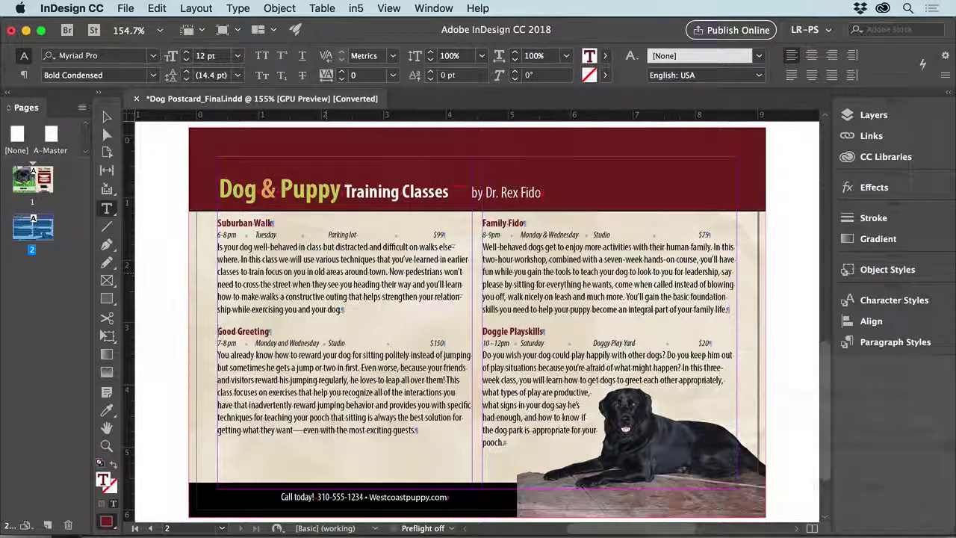
pyautogui.press('shift+super+Home')
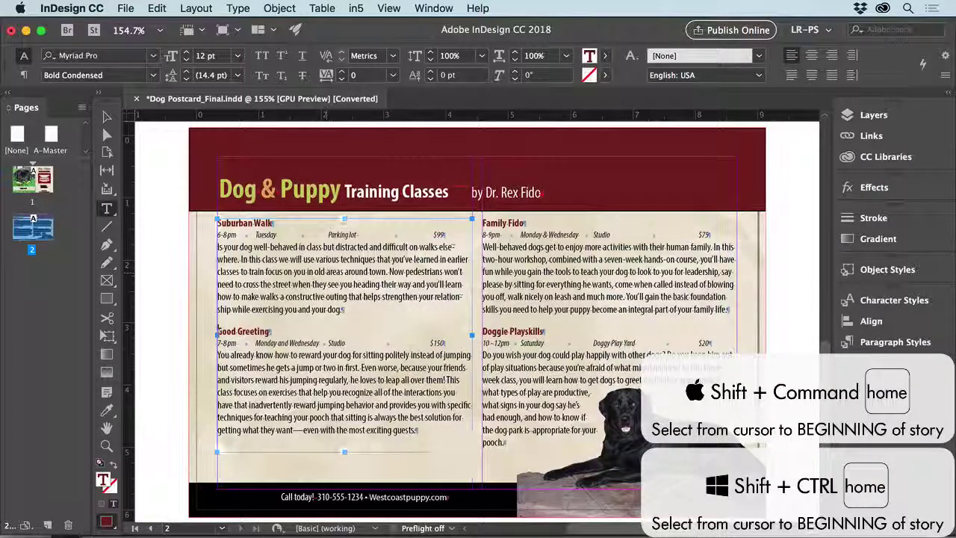
pyautogui.press('shift+super+Home')
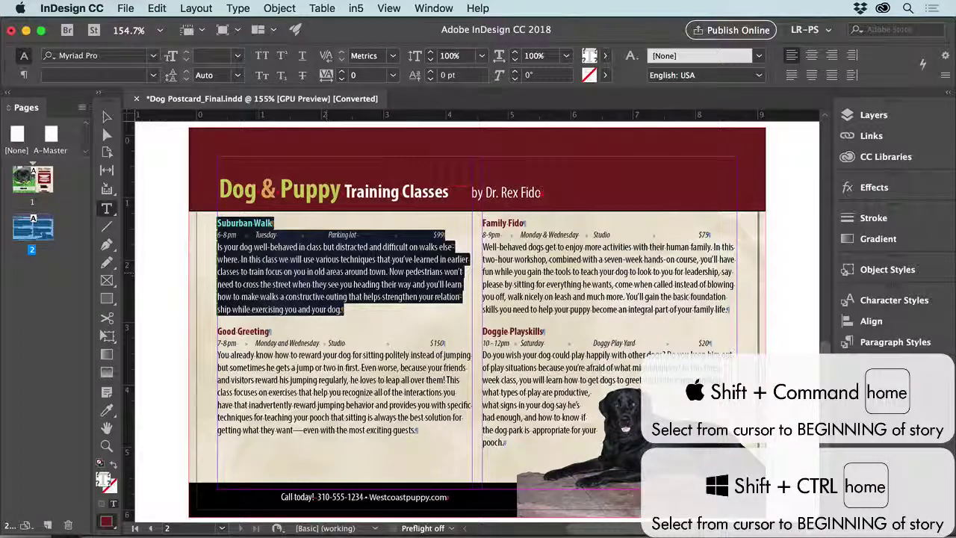